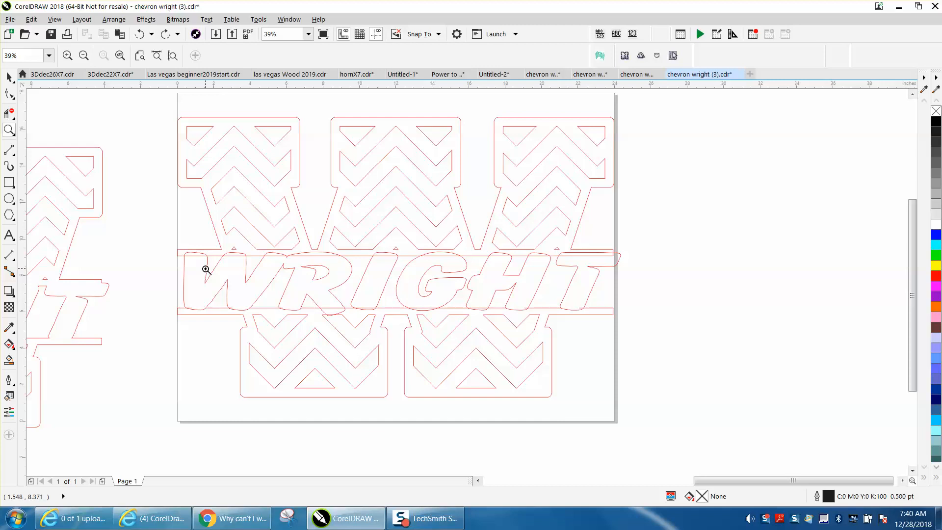
- Examine the gaps in the line under the name lettering and check which objects the line and the lettering belong to
drag(183, 294, 275, 332)
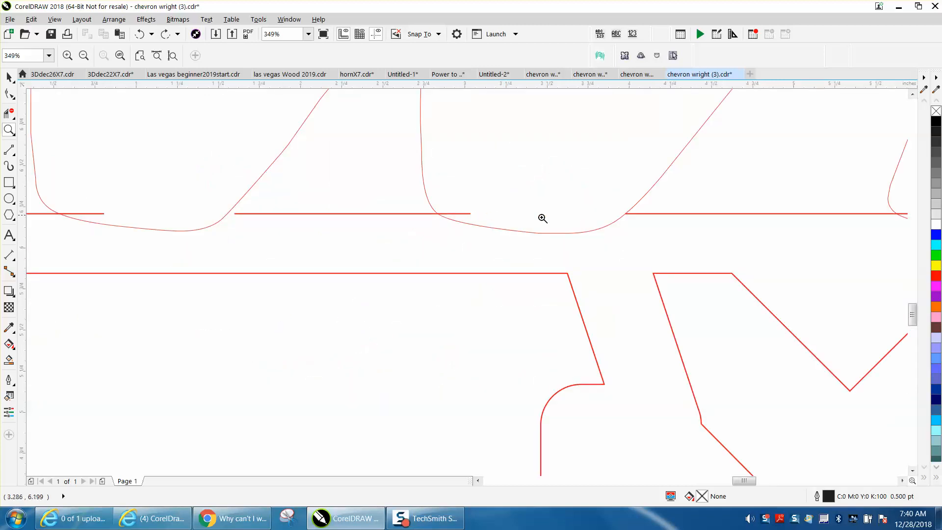
click(9, 77)
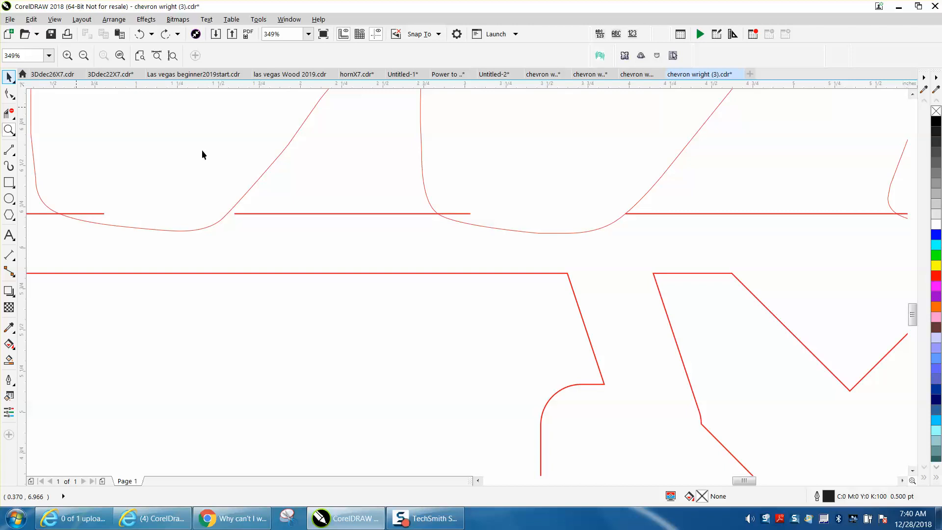
click(343, 214)
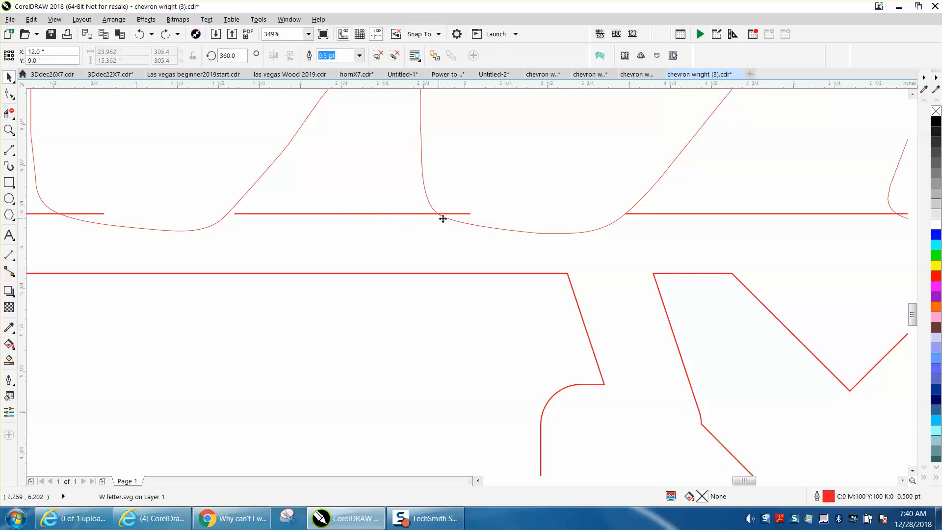
click(461, 222)
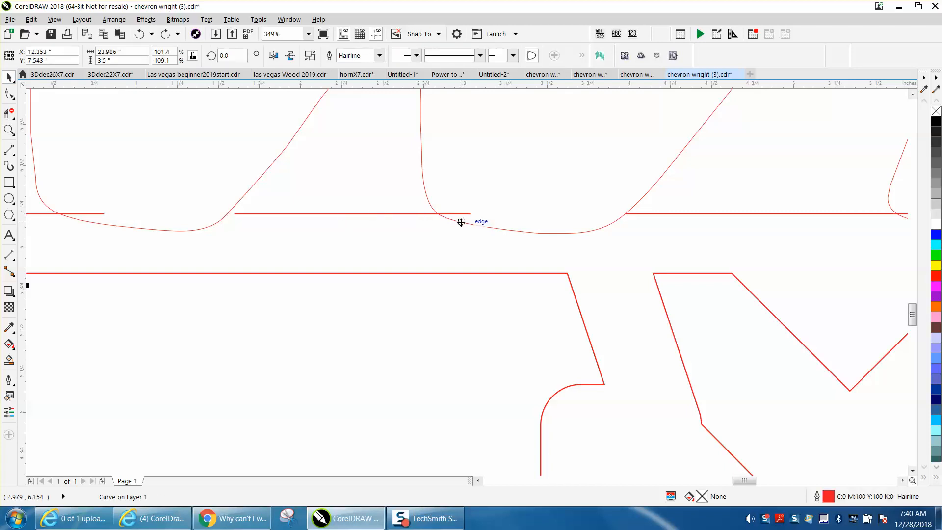
scroll(458, 223, down, 2)
scroll(458, 223, down, 5)
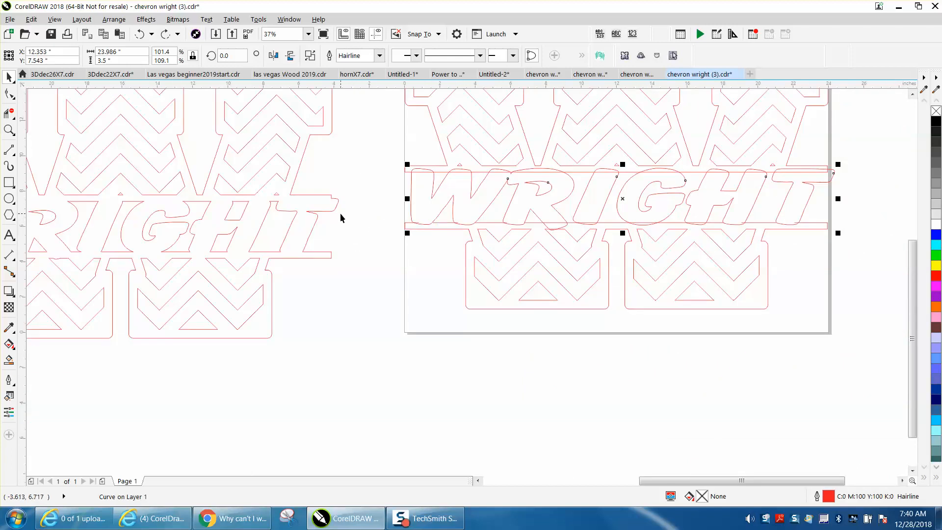
click(9, 130)
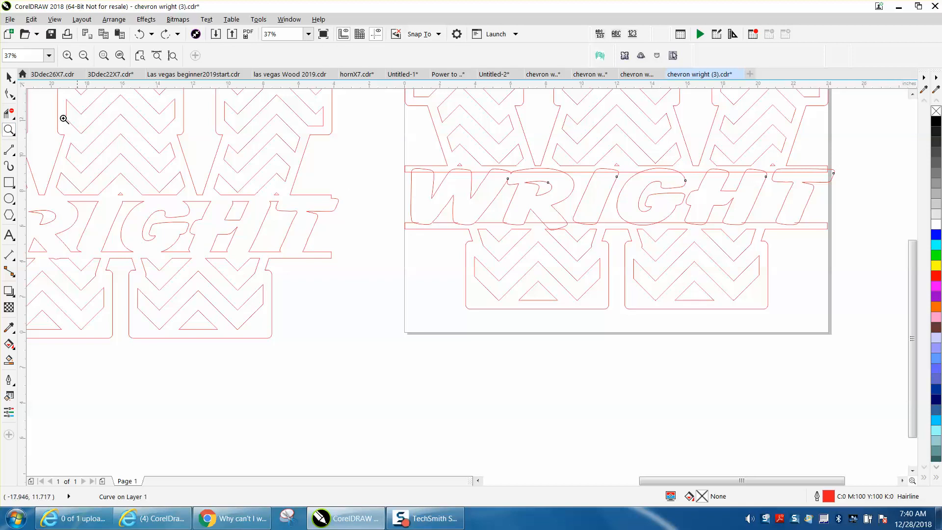
click(9, 77)
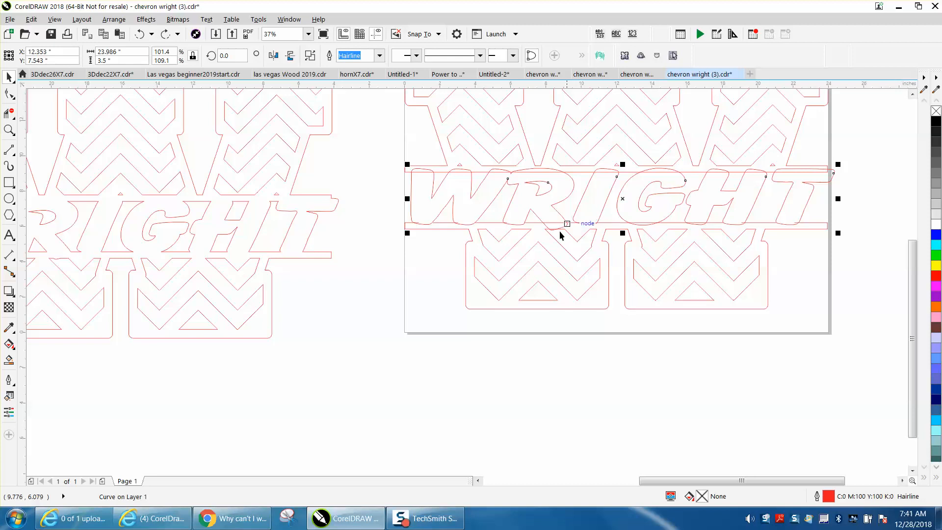
- Ungroup all objects of the chevron W design on the page
click(514, 246)
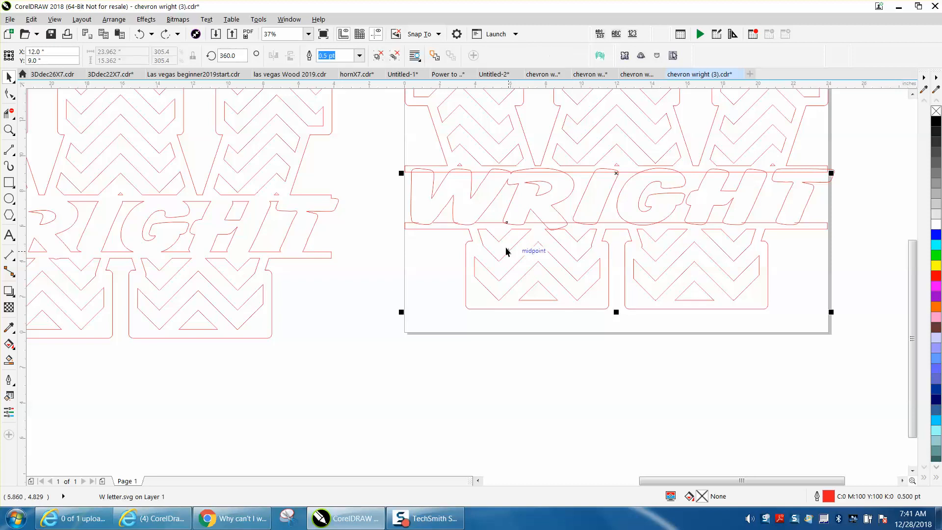
scroll(498, 247, down, 1)
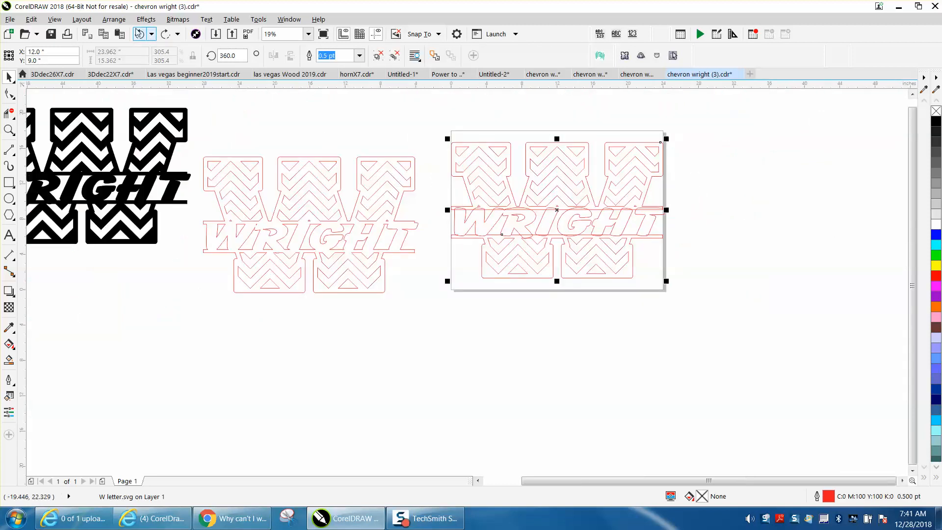
click(119, 22)
mouse_move(162, 235)
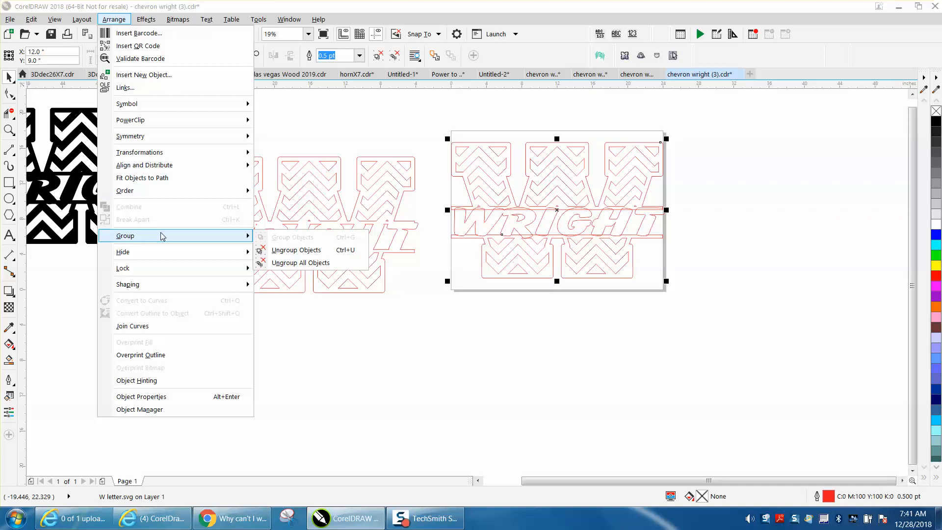
click(301, 263)
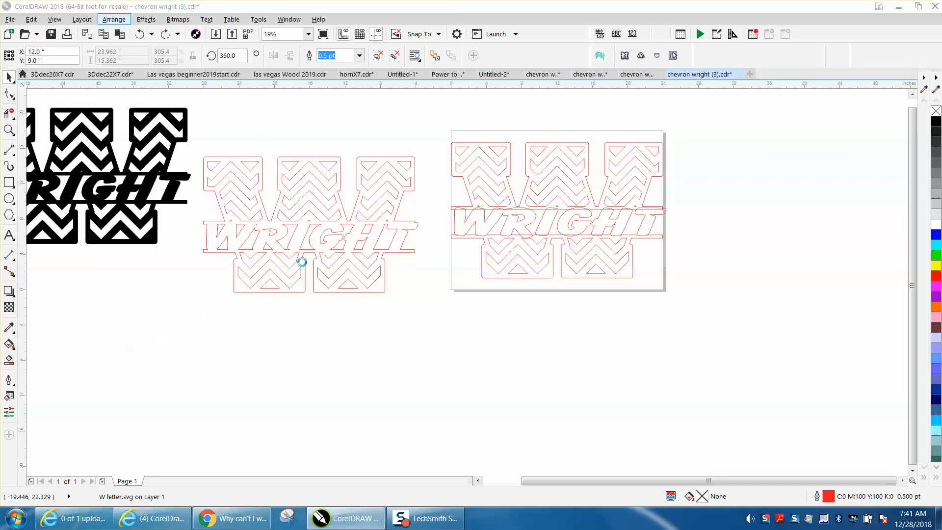
click(445, 319)
- Break apart the combined curve that forms the lower half of the chevron W
click(504, 269)
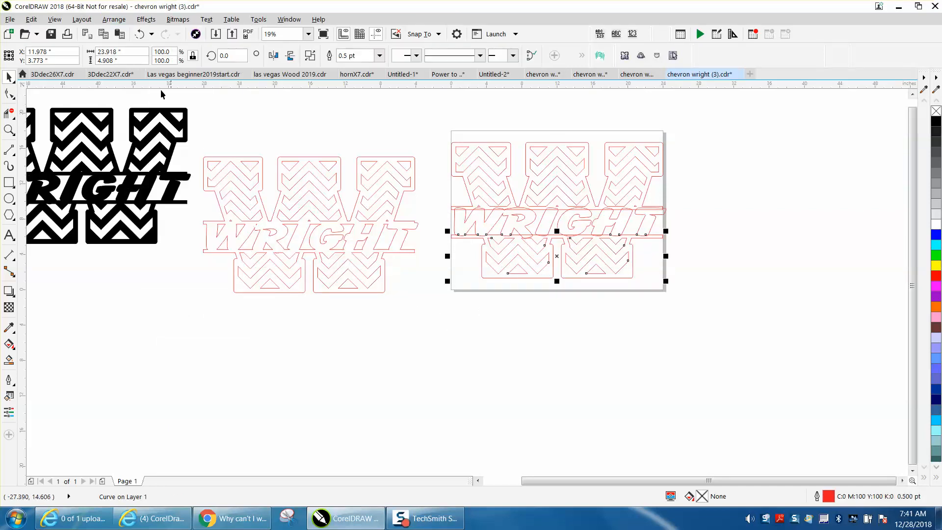
click(115, 20)
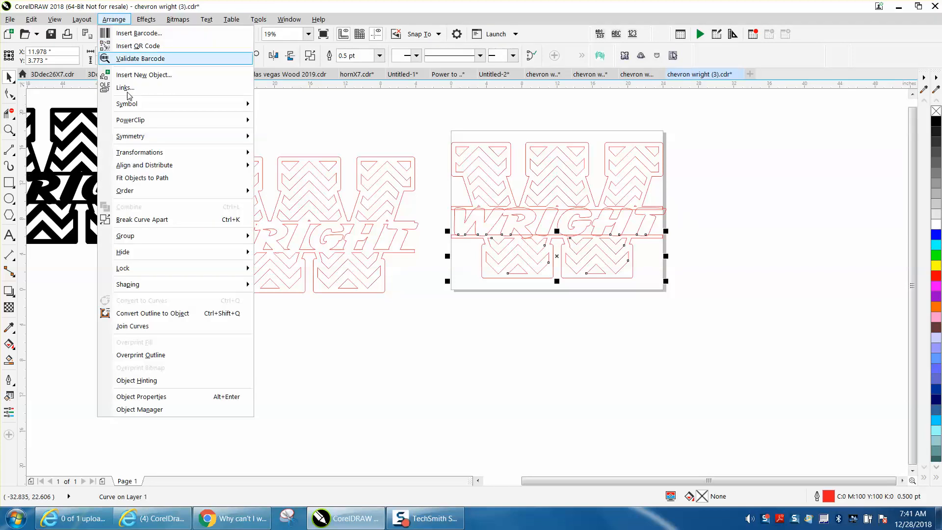
click(166, 224)
click(428, 399)
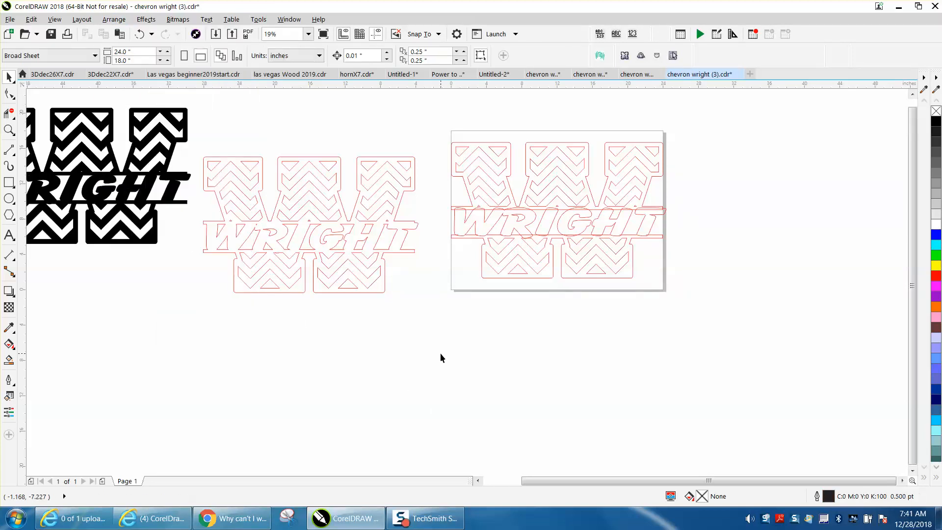
- Set both duplicate distances to 0 and the nudge distance to 24 inches
click(425, 52)
text(0)
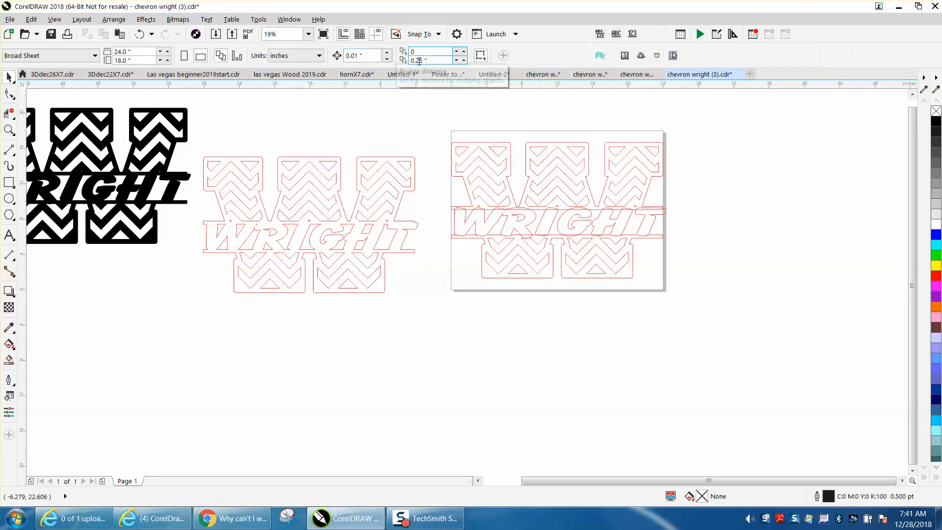
key(Tab)
text(0)
key(Return)
click(362, 56)
text(24)
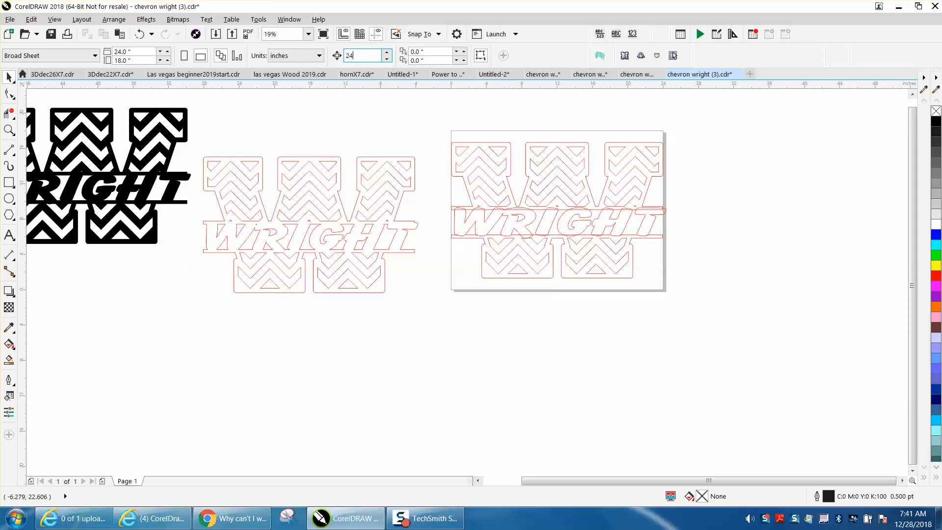
key(Return)
- Move the chevron pieces inside the two lower blocks of the W 24 inches to the right, off the page
click(11, 130)
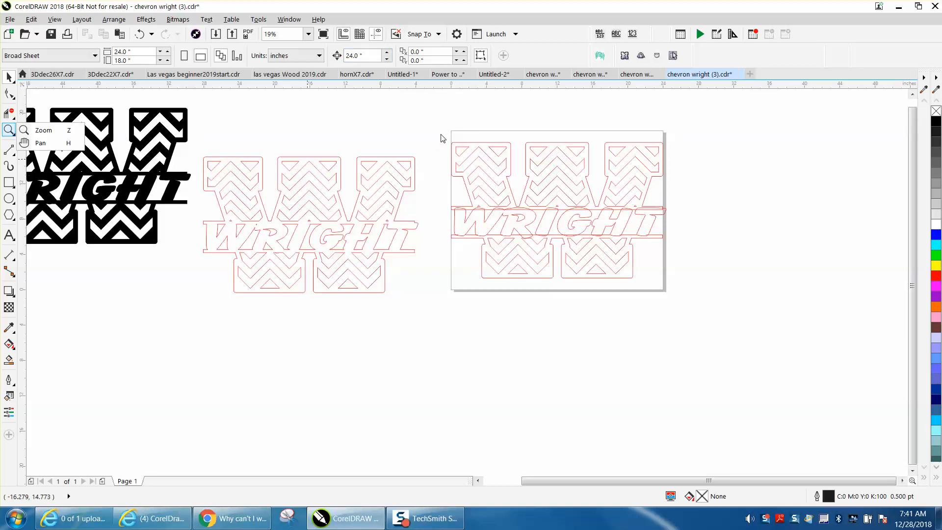
click(31, 131)
drag(404, 156, 714, 346)
click(9, 77)
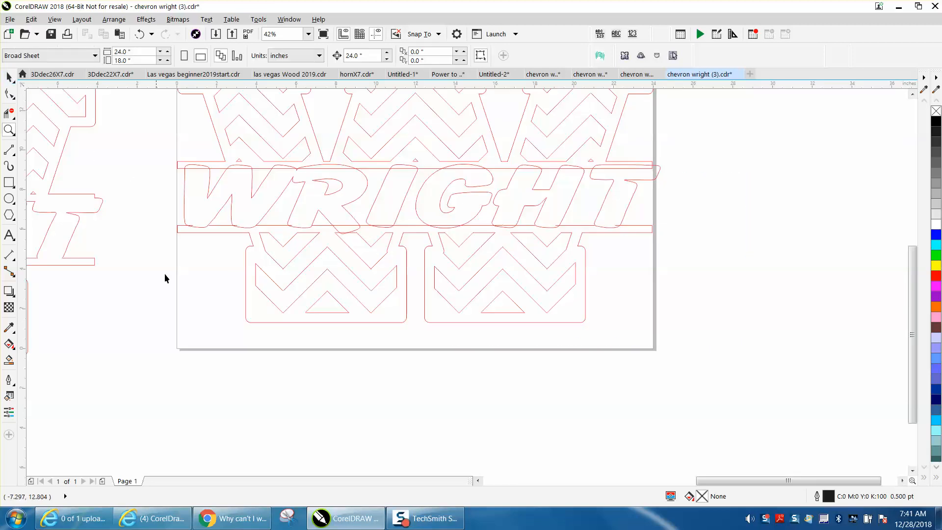
drag(251, 384, 579, 229)
key(Right)
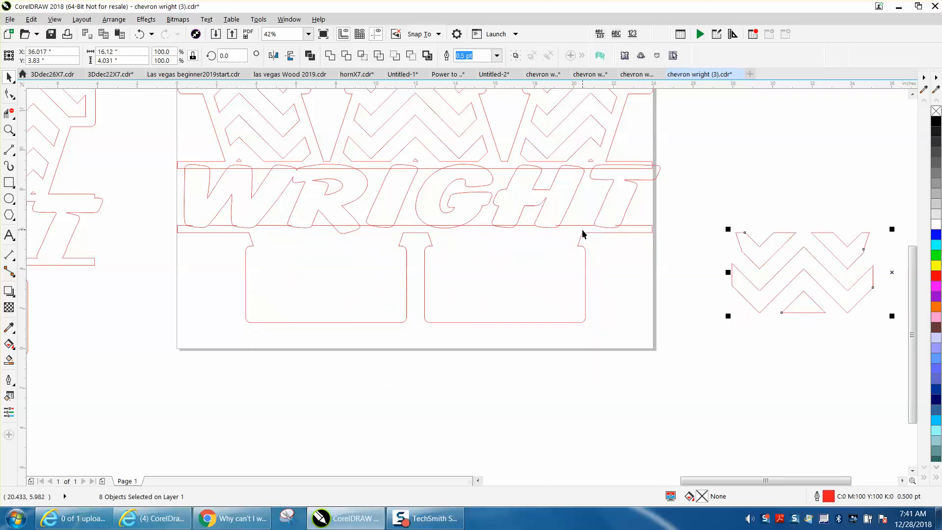
scroll(580, 228, down, 2)
key(Escape)
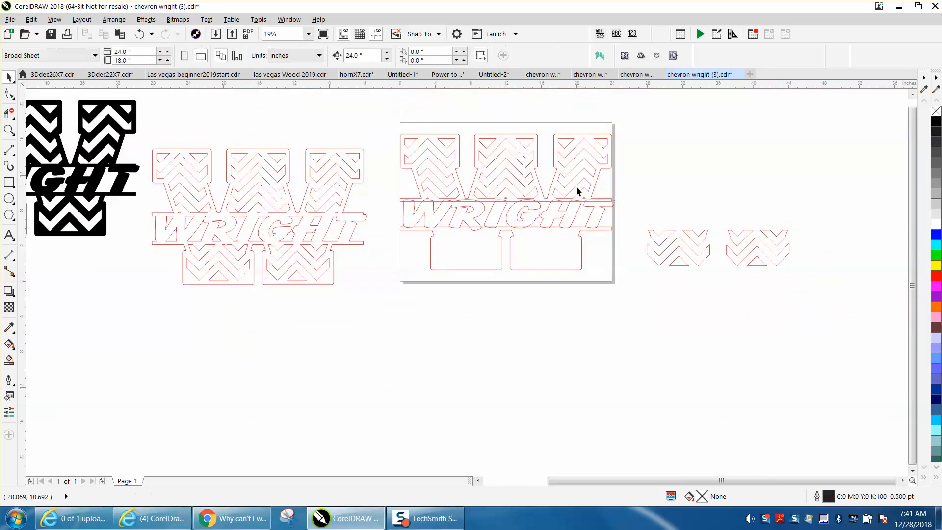
- Break apart the combined curve that forms the upper half of the chevron W
click(576, 187)
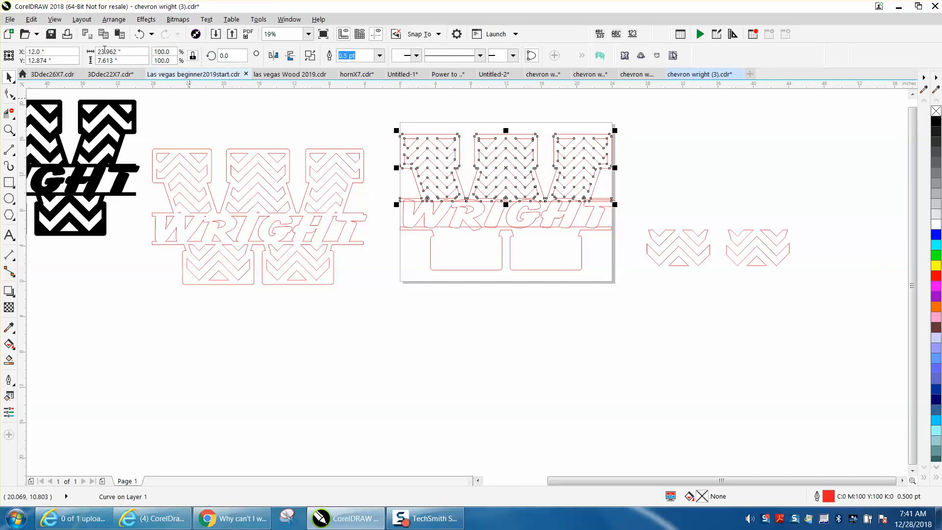
click(113, 20)
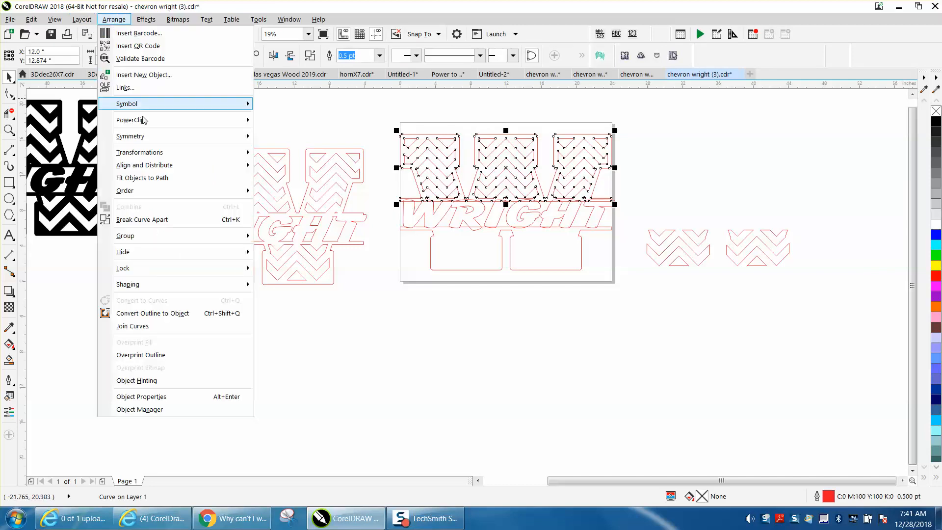
click(152, 218)
key(Escape)
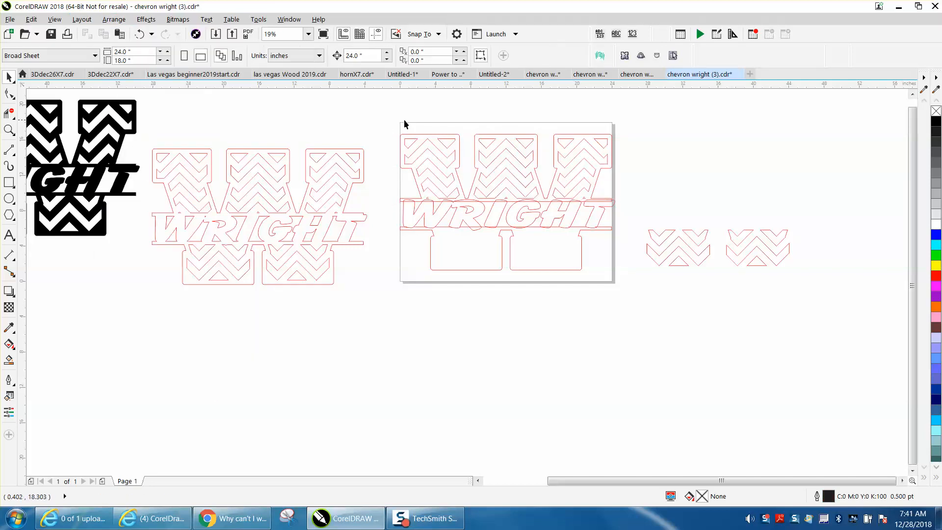
- Move the upper chevron pieces 48 inches to the right and the lower chevron pieces a further 24 inches right
drag(402, 117, 610, 203)
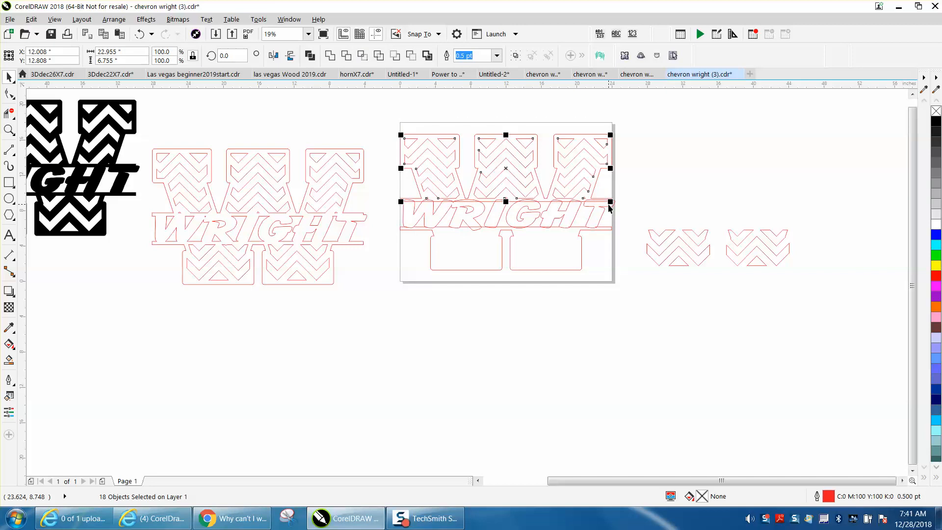
key(shift+Right)
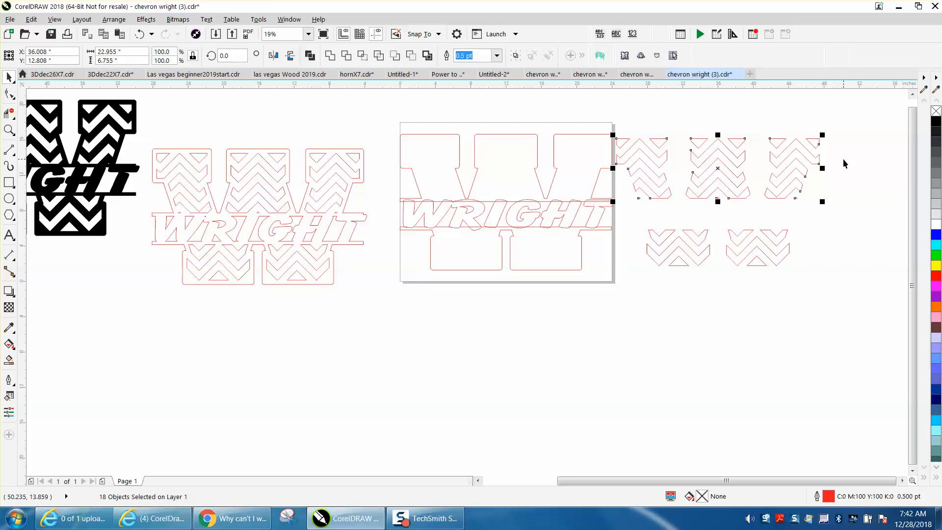
key(shift+Right)
drag(633, 211, 812, 304)
key(shift+Right)
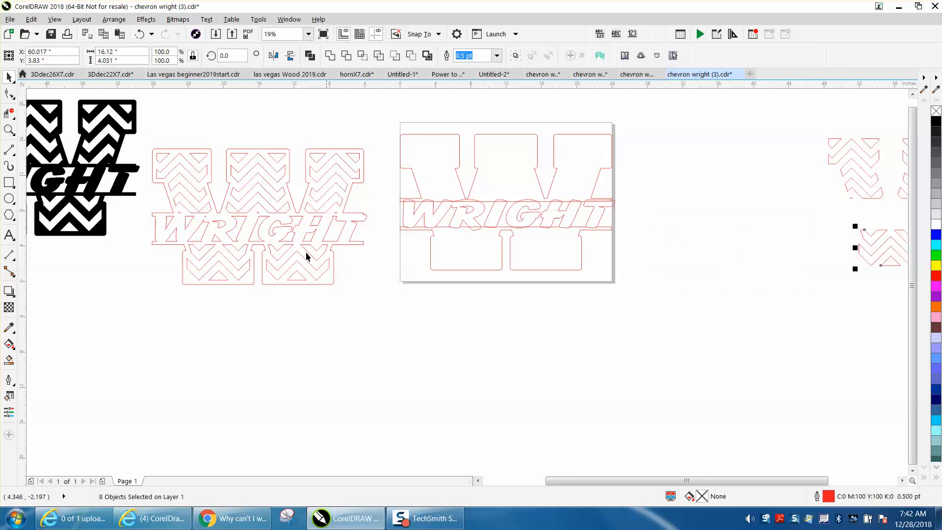
- Move the name lettering curve 24 inches straight down, below the page
click(9, 130)
drag(388, 194, 683, 260)
click(9, 77)
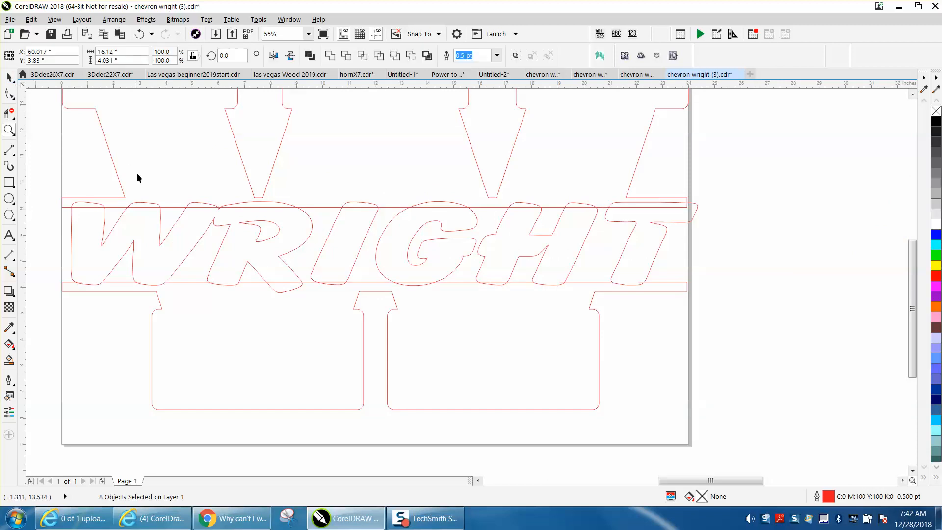
click(158, 204)
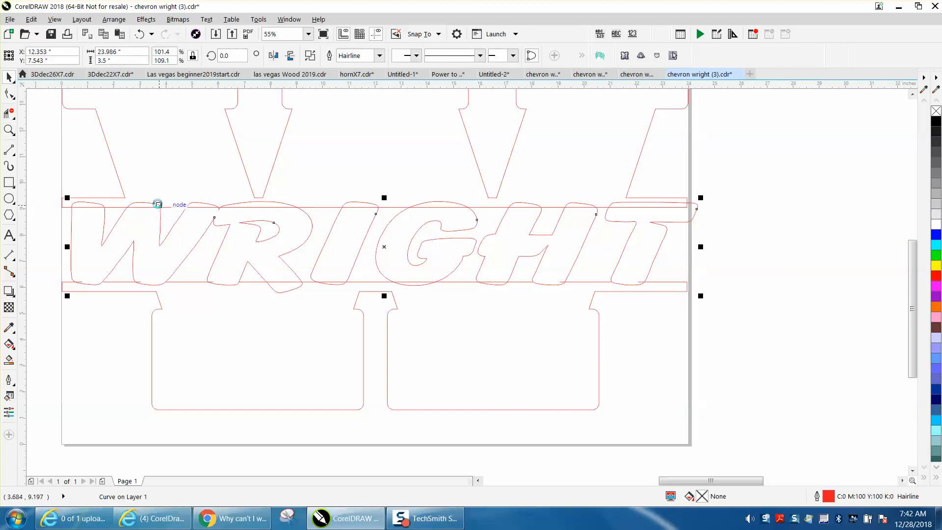
key(Down)
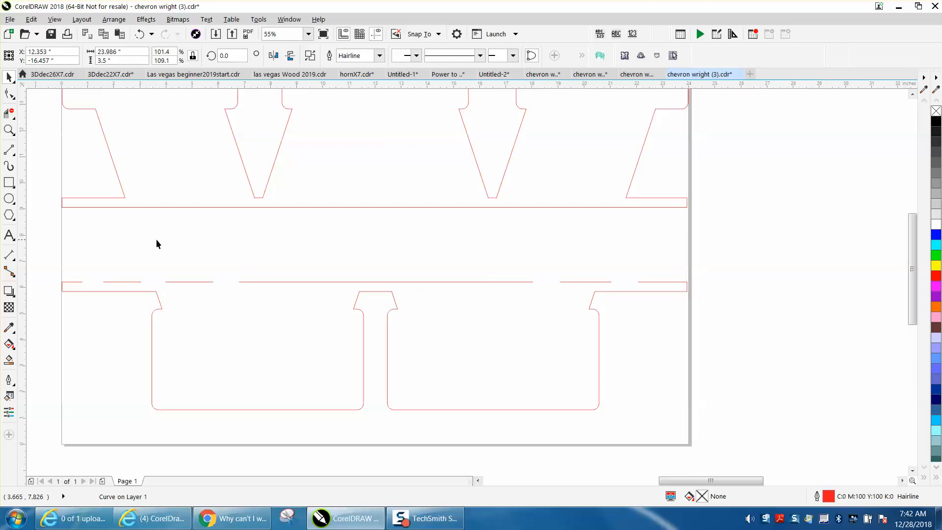
- Delete the first three loose line segments, counted from the left, along the broken top edge of the lower W outline
click(14, 98)
click(14, 118)
click(14, 98)
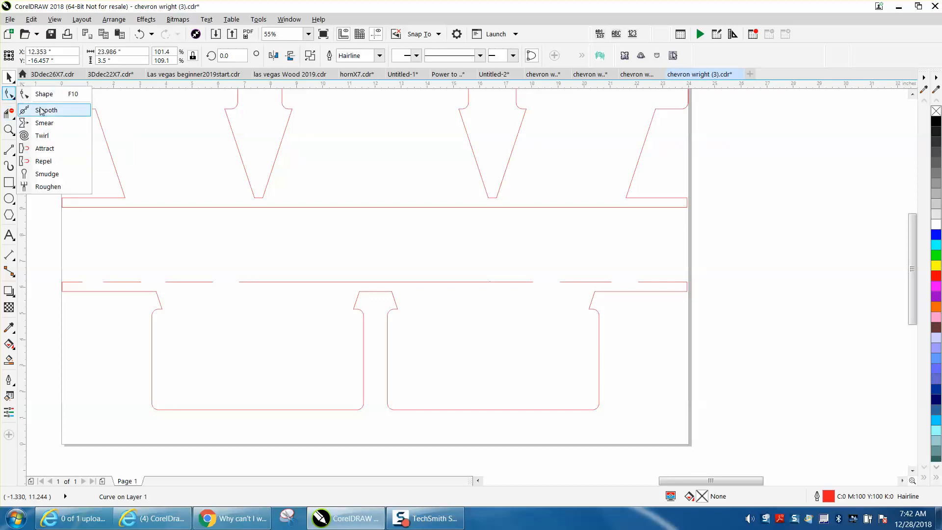
click(42, 93)
click(131, 283)
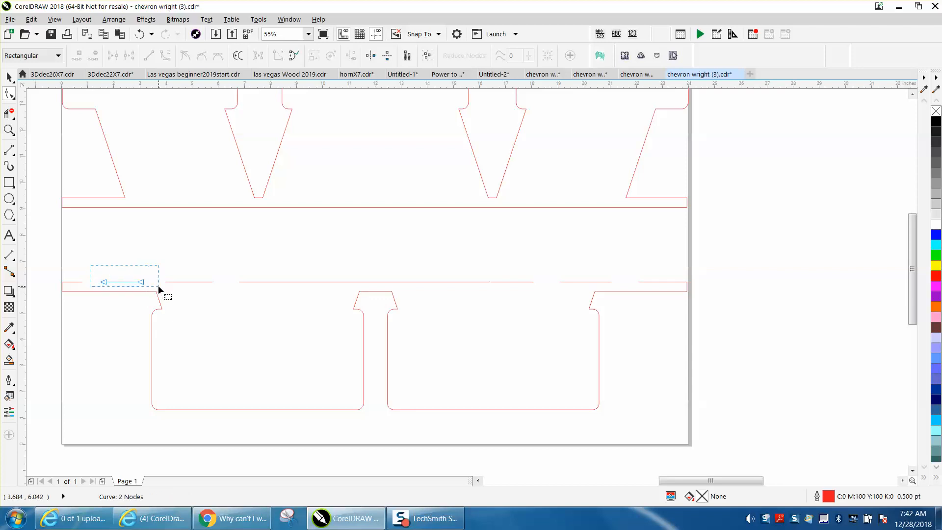
key(Delete)
click(185, 282)
key(Delete)
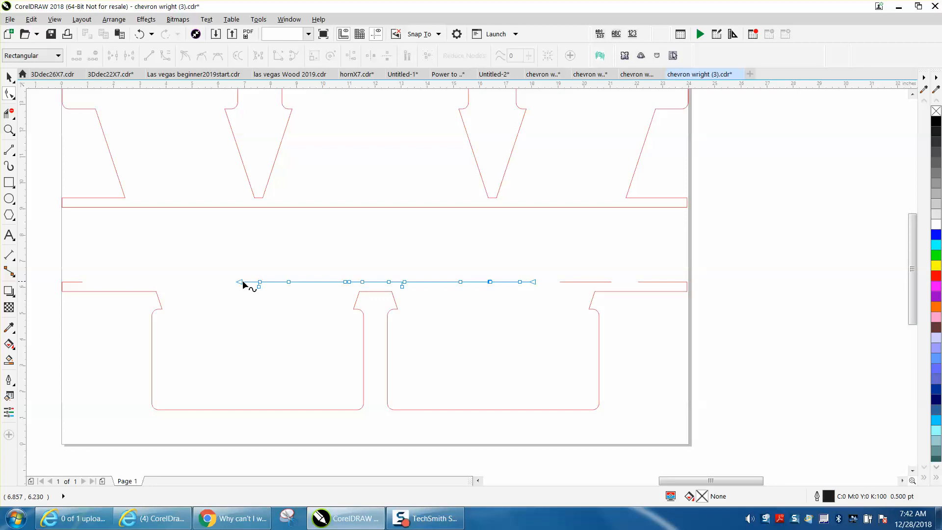
click(240, 283)
key(Delete)
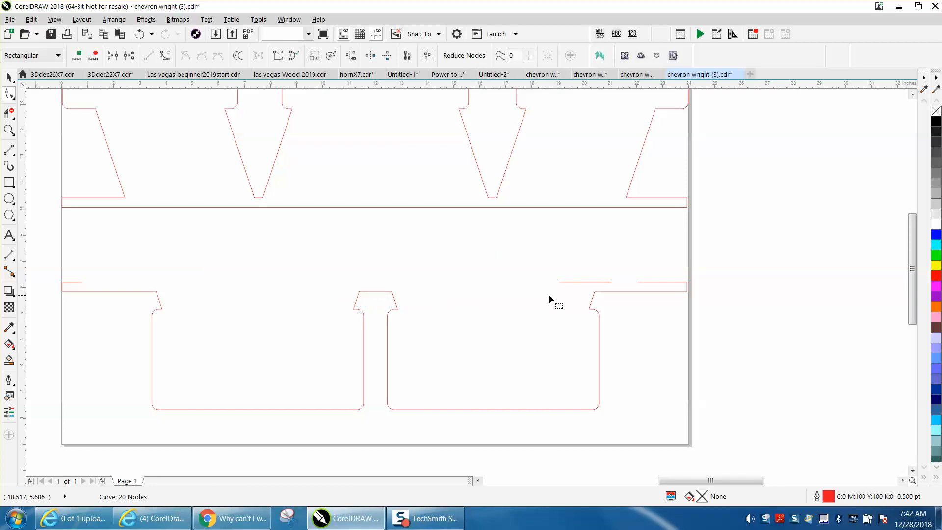
- Delete the remaining loose segment and join the two open end nodes into one continuous top edge on the lower W outline
click(560, 283)
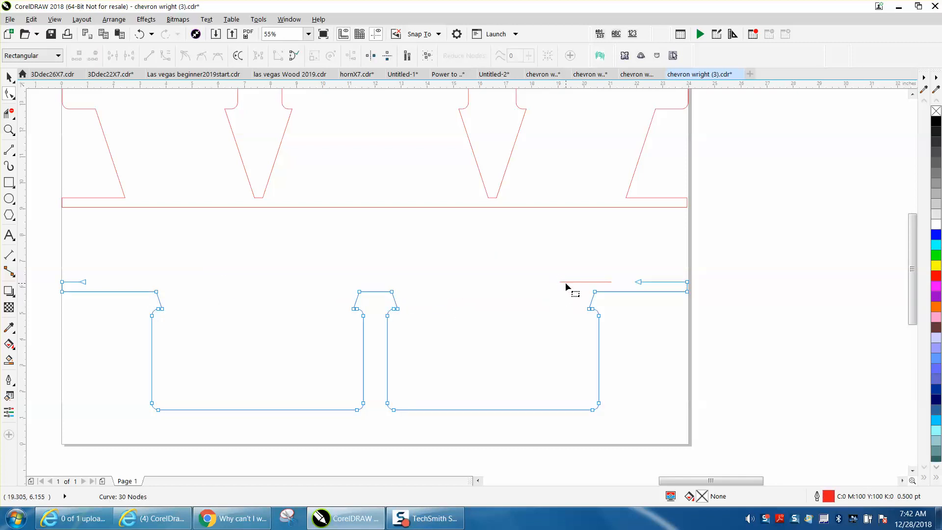
click(566, 281)
drag(549, 273, 83, 282)
key(Delete)
click(637, 282)
scroll(109, 272, down, 5)
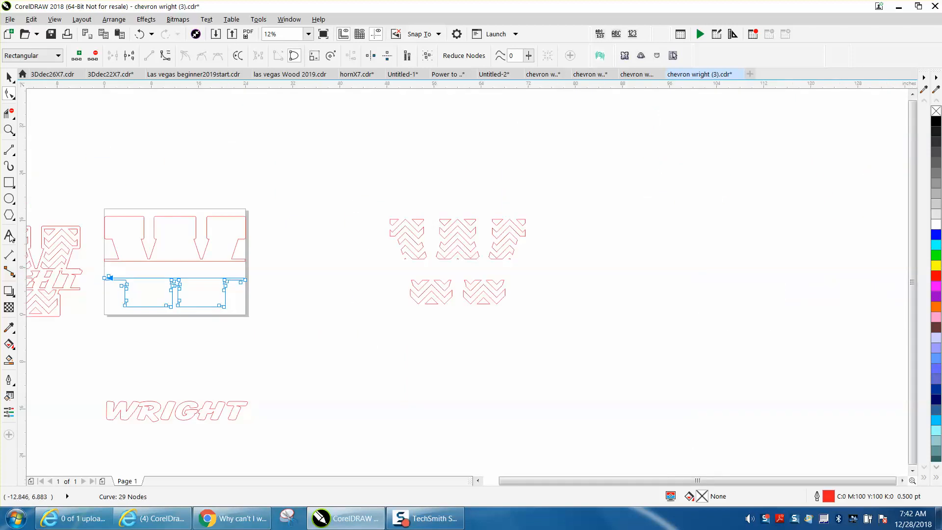
- Create a smart-filled copy of the lower W outline, move it 24 inches right, and give it no fill and a red outline
click(9, 359)
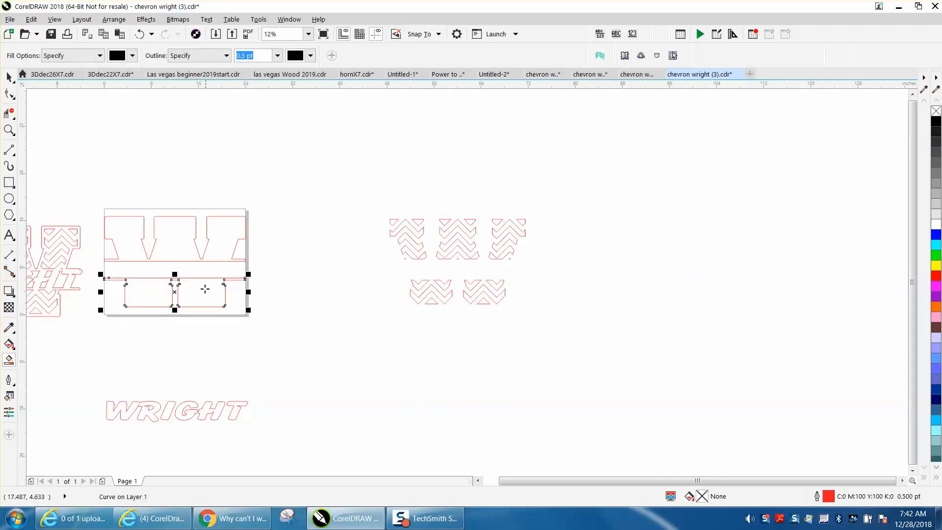
click(193, 299)
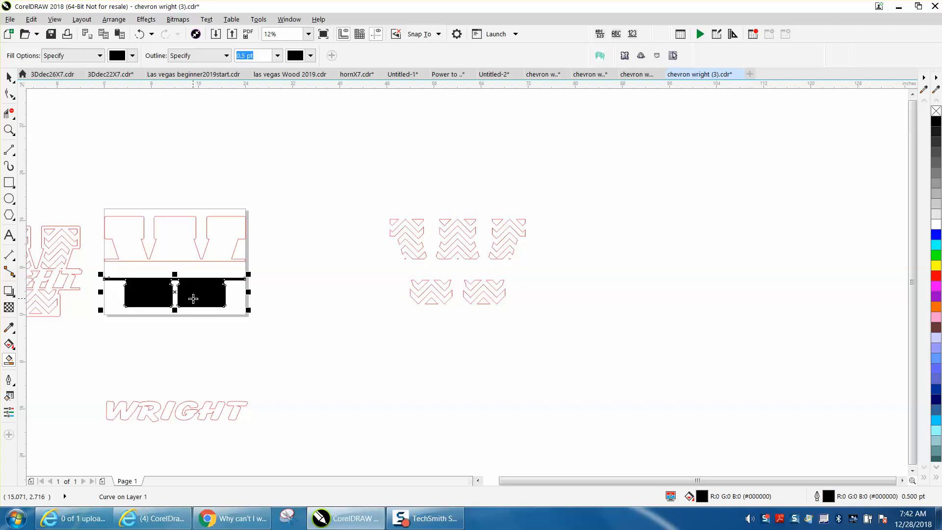
key(Right)
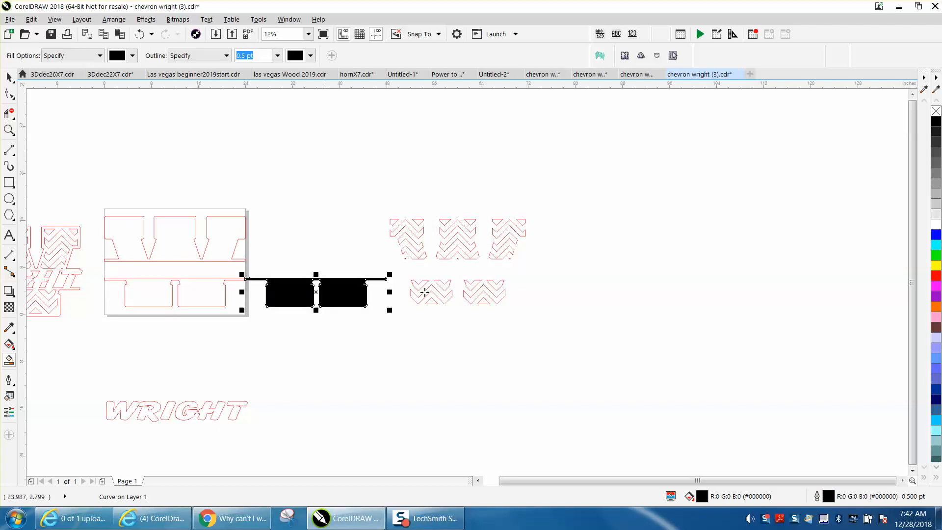
click(936, 111)
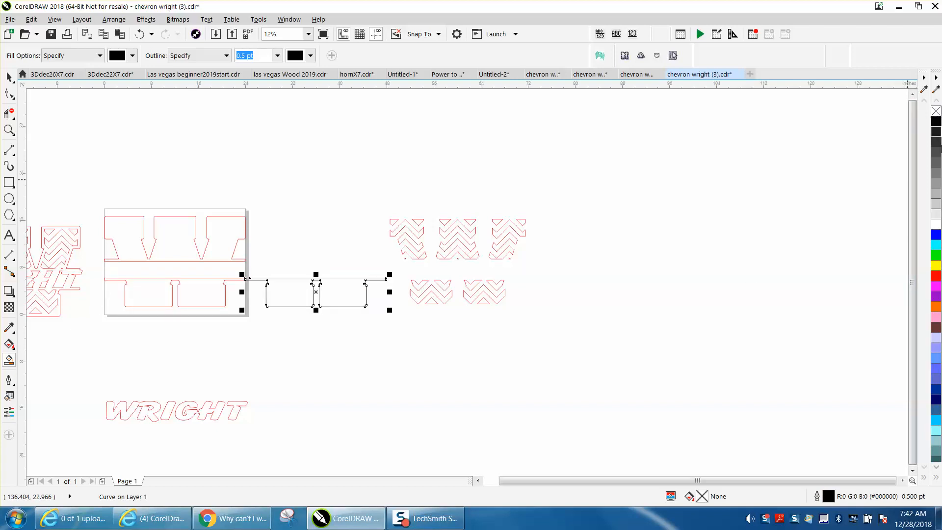
right_click(936, 276)
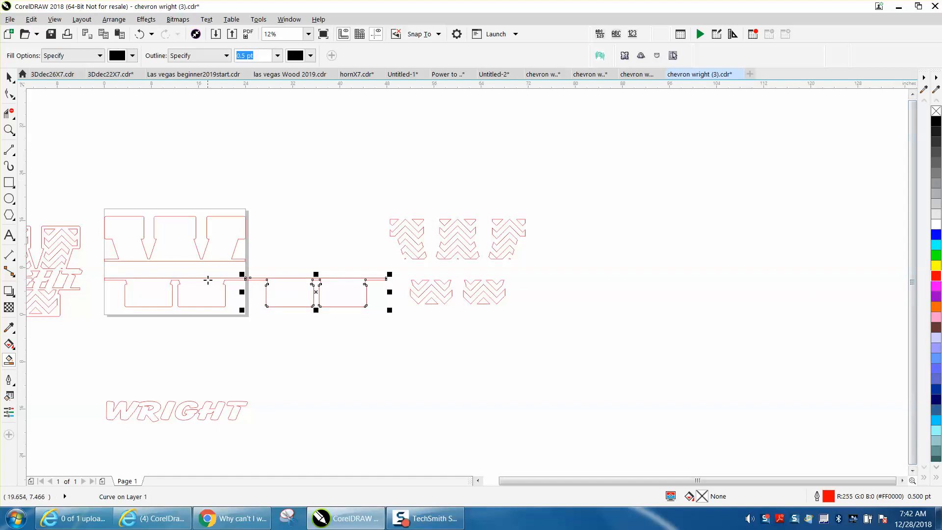
- Delete the original lower W outline and move the red copy 24 inches left into its place on the page
click(9, 78)
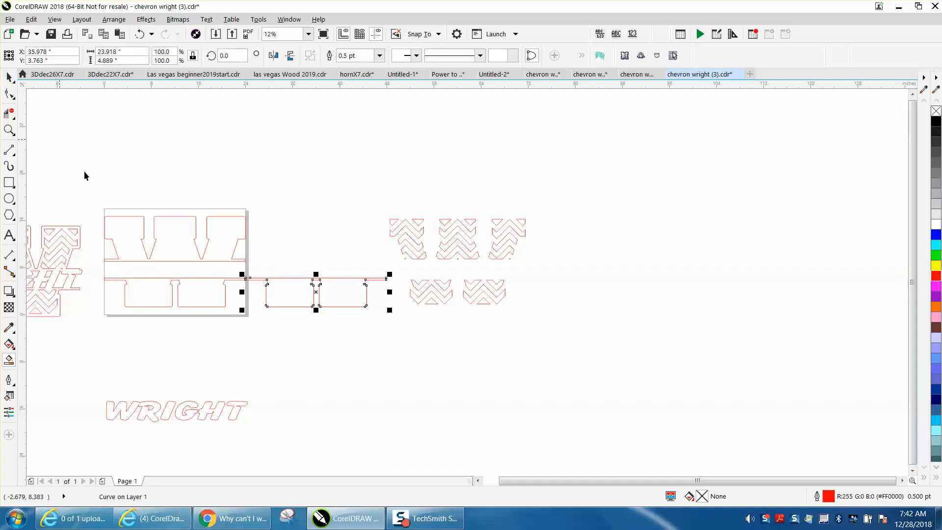
click(160, 277)
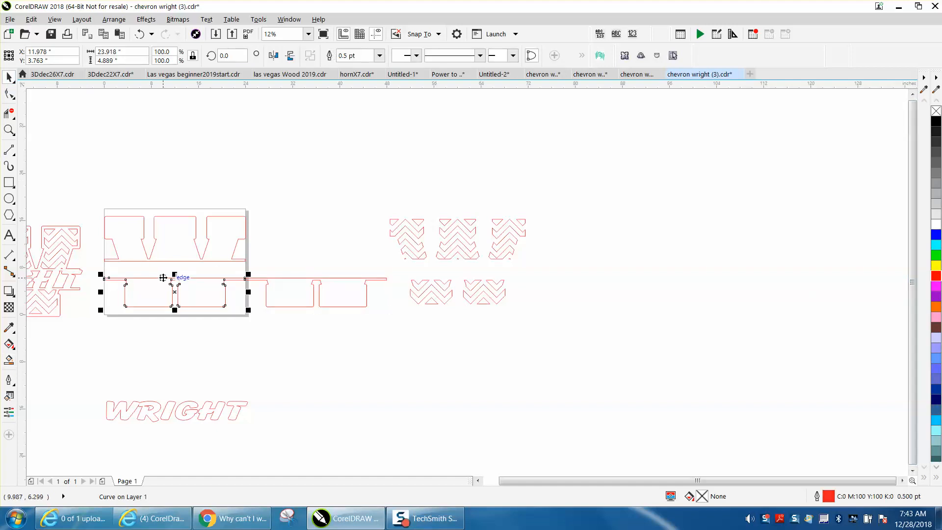
key(Delete)
click(293, 305)
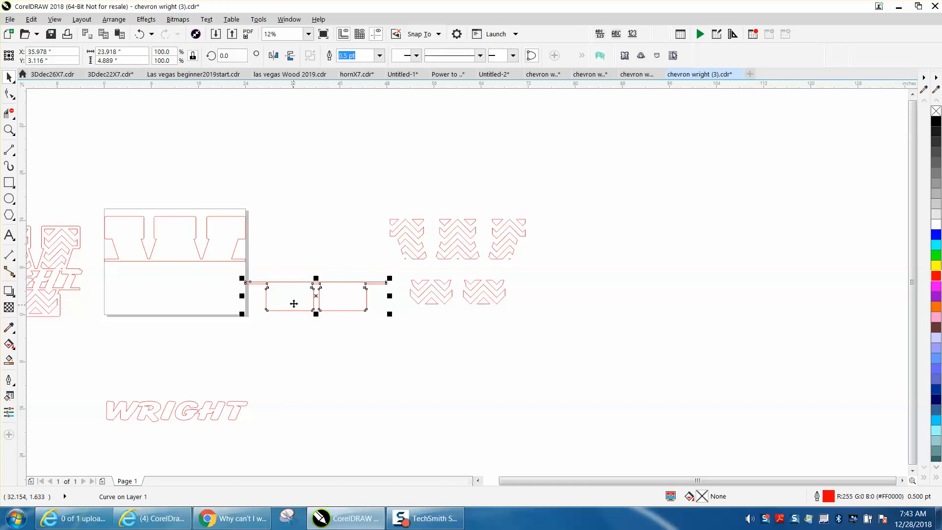
click(140, 33)
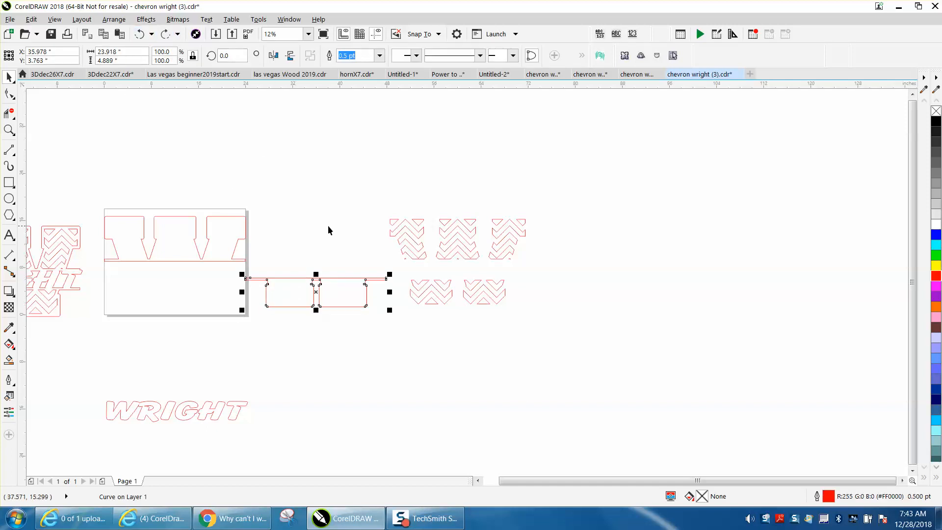
key(Left)
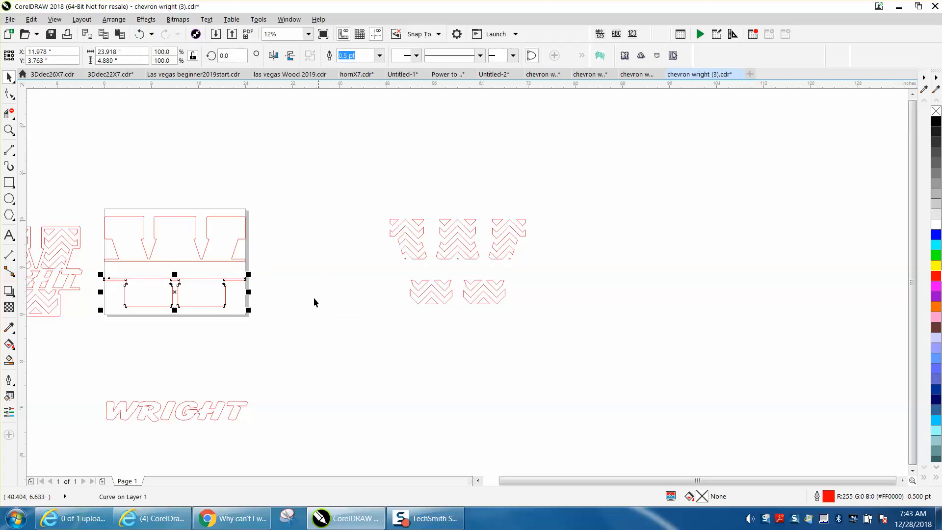
- Move the name lettering 24 inches up between the W halves and weld it with both halves into one curve
click(209, 411)
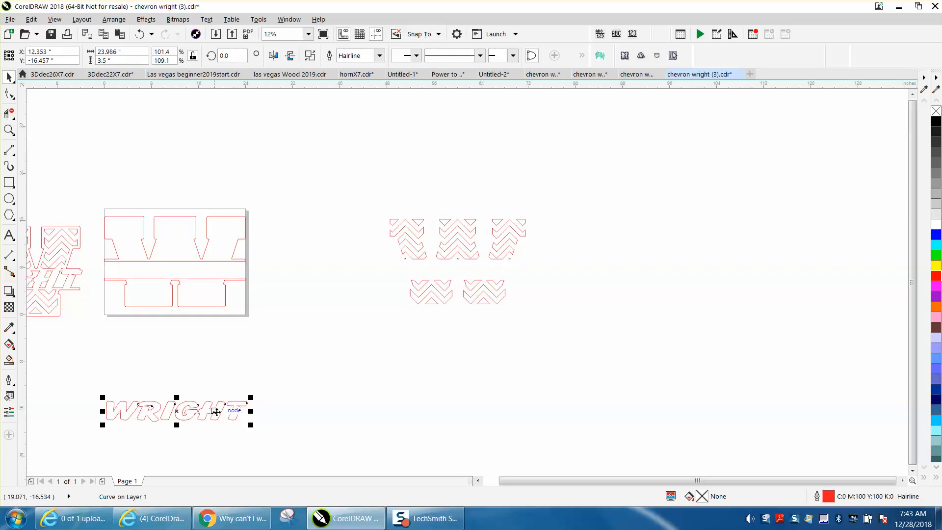
key(Up)
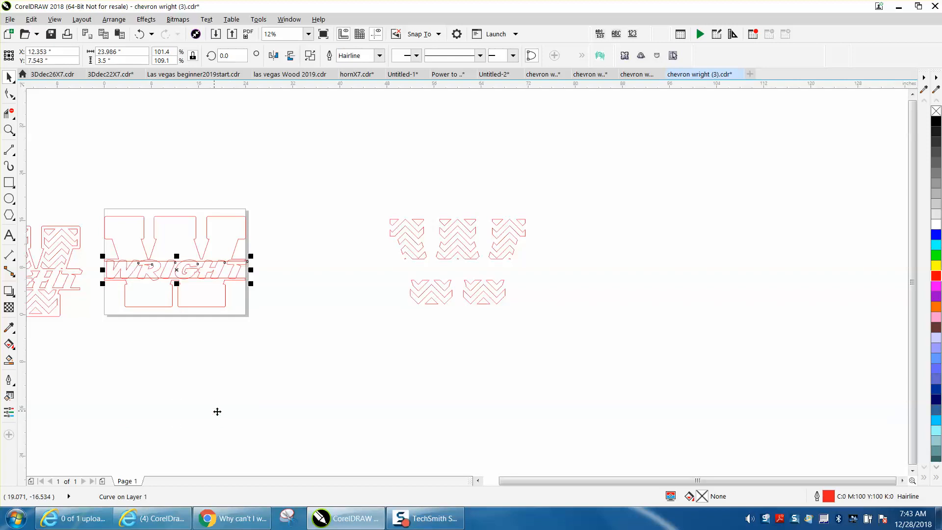
click(9, 129)
drag(90, 205, 324, 332)
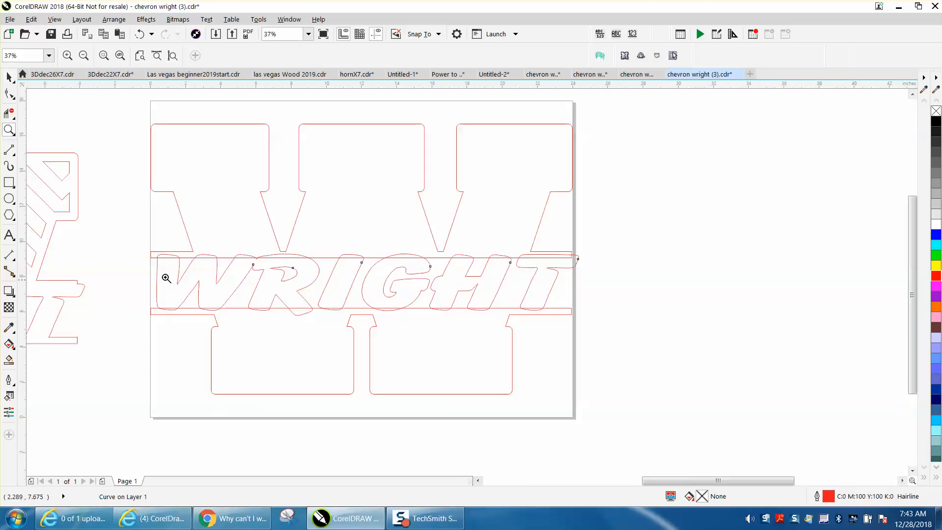
click(9, 77)
drag(122, 90, 628, 426)
click(330, 56)
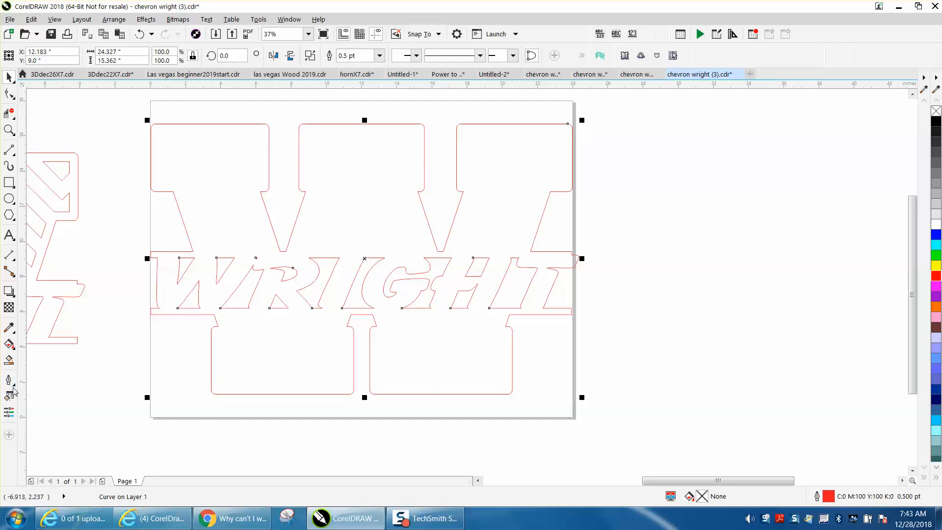
- Test the welded W and name outline with a black smart fill and undo the fill
click(9, 360)
click(236, 365)
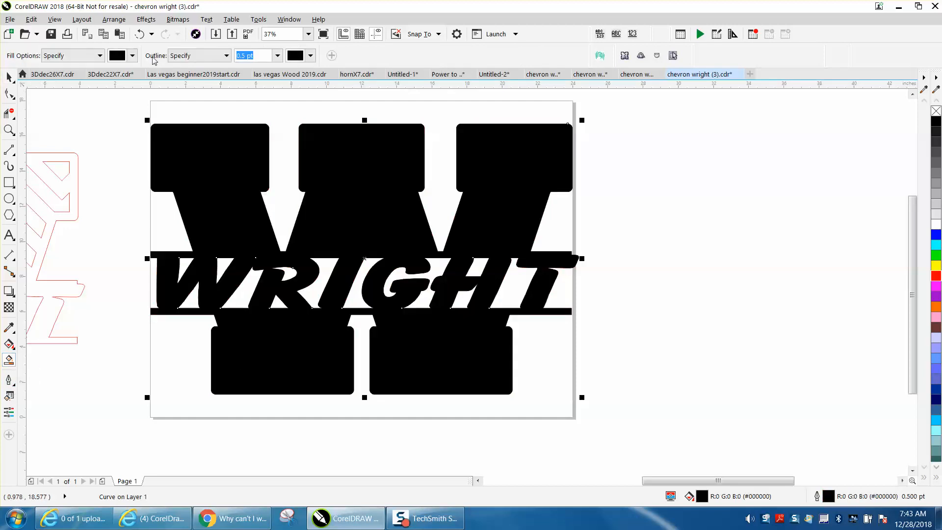
click(140, 34)
- Move all the chevron pieces 48 inches left, back inside the welded W outline
scroll(522, 211, down, 4)
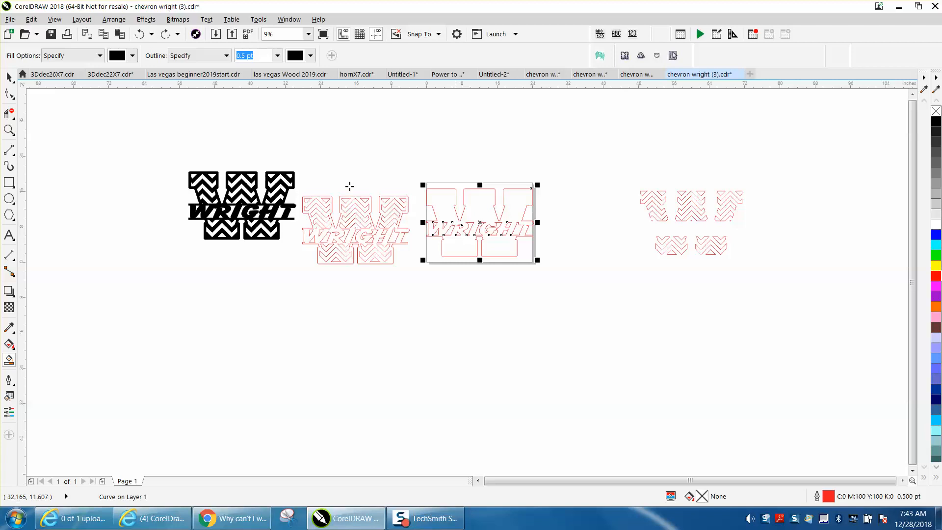
click(9, 77)
drag(592, 165, 811, 303)
key(Left)
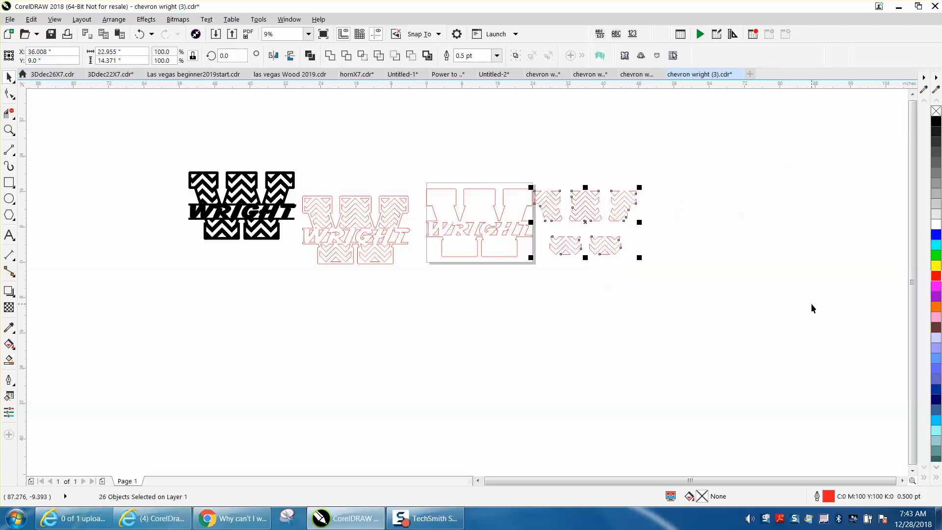
key(Left)
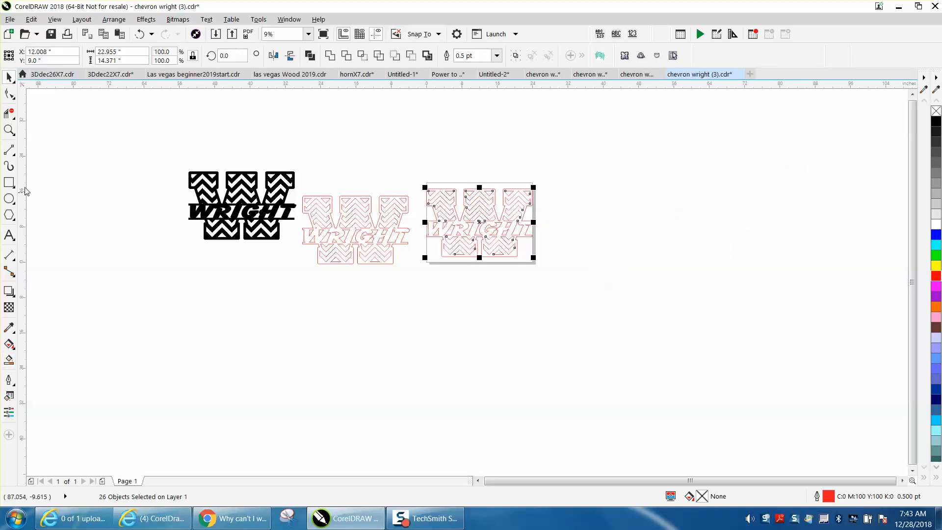
- Smart-fill the welded W and name shape in black around the chevron pieces
click(9, 129)
drag(425, 182, 586, 295)
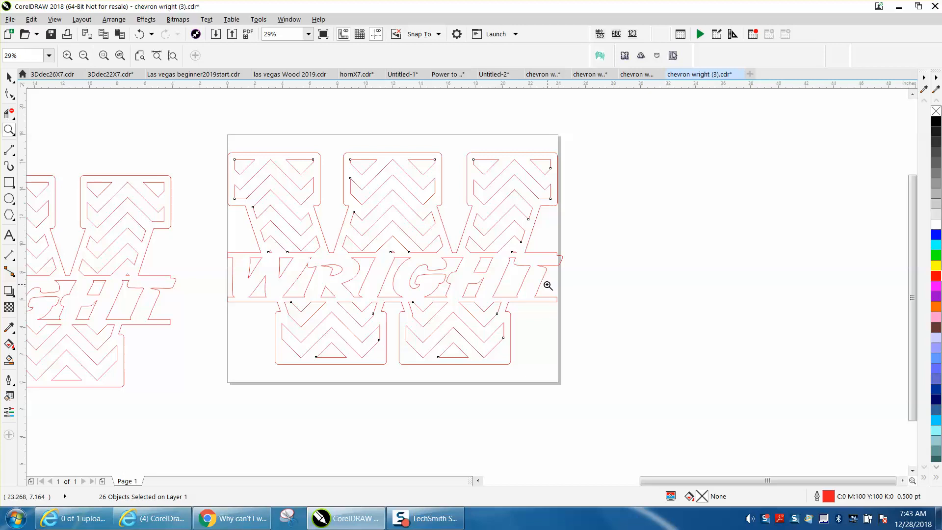
click(9, 360)
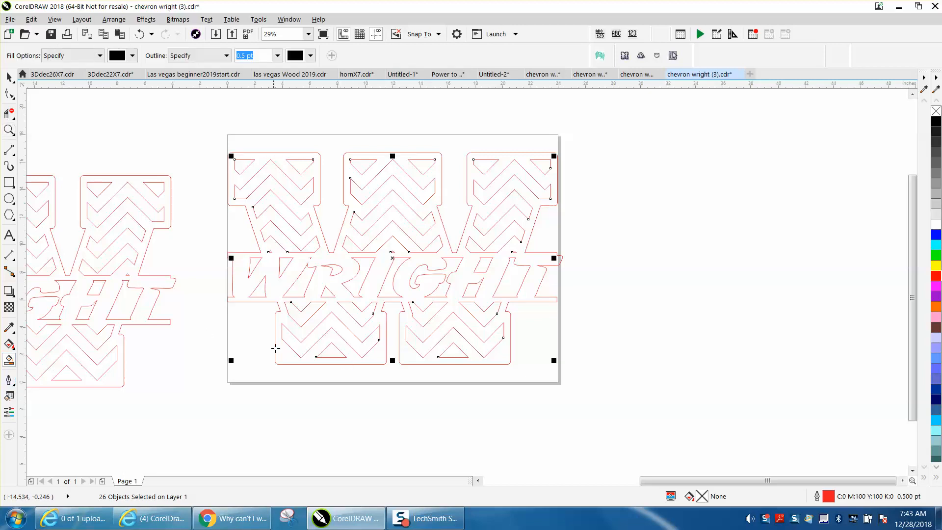
click(279, 291)
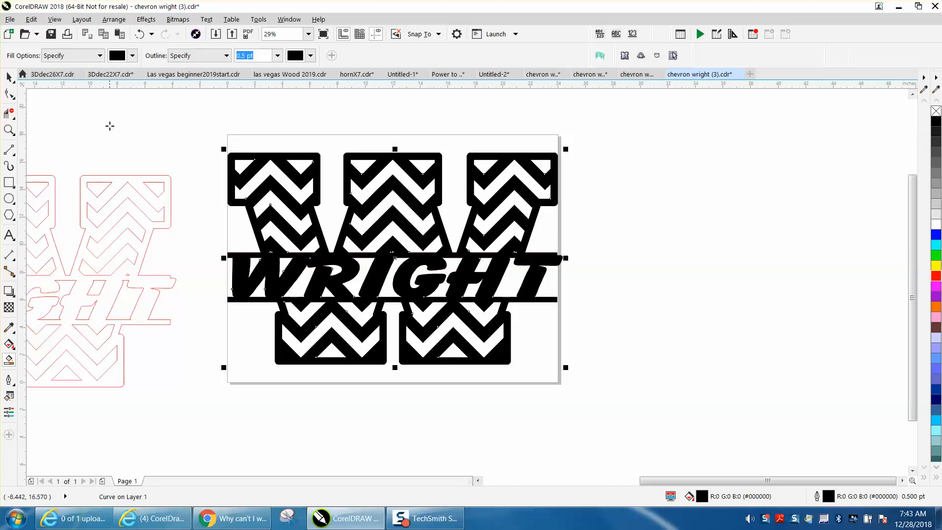
- Undo the black fill and the last chevron move, redo both, and clear the selection
click(140, 33)
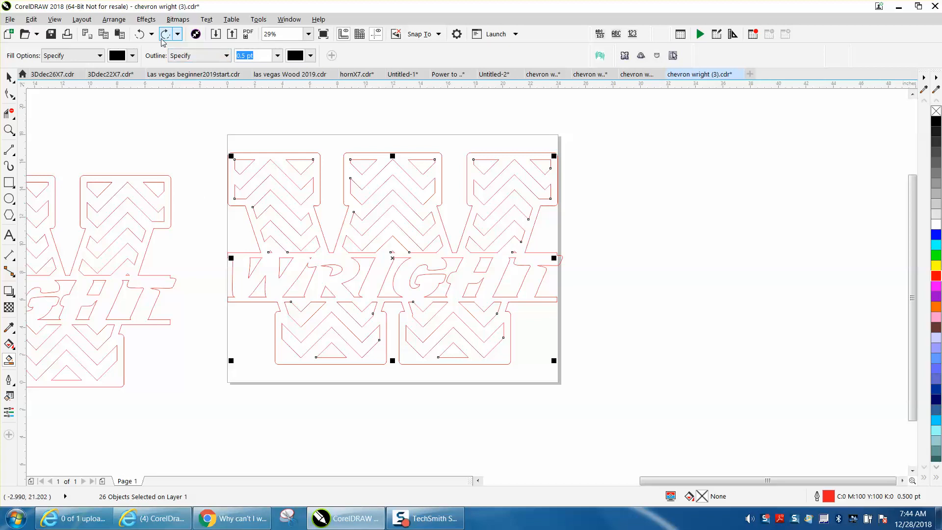
click(140, 35)
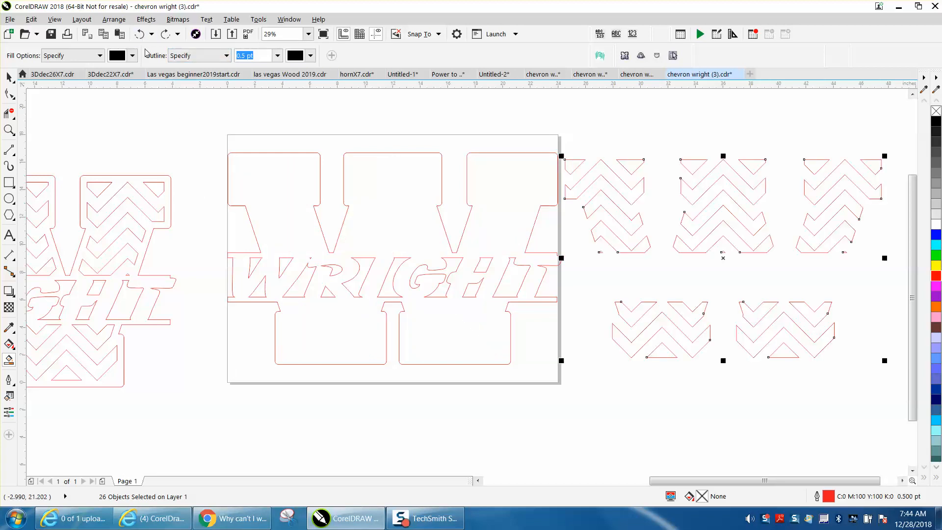
click(166, 34)
click(166, 34)
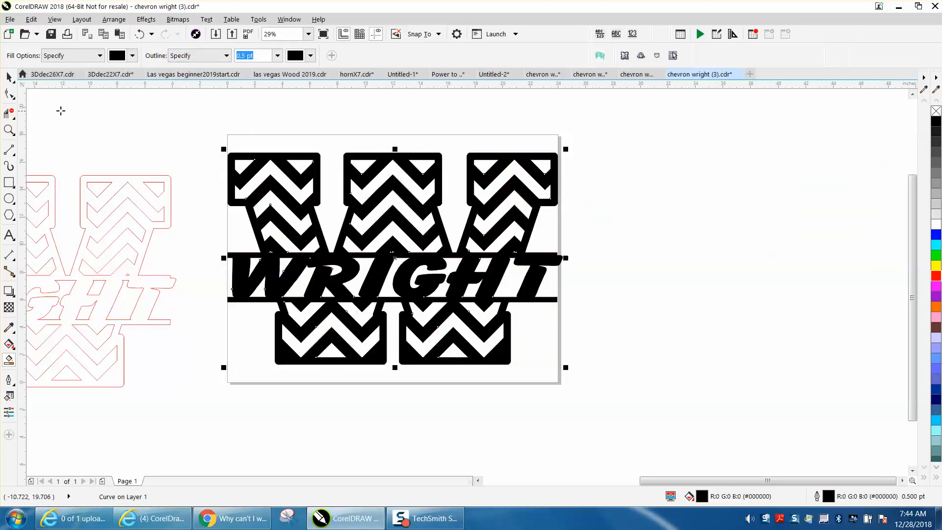
click(9, 77)
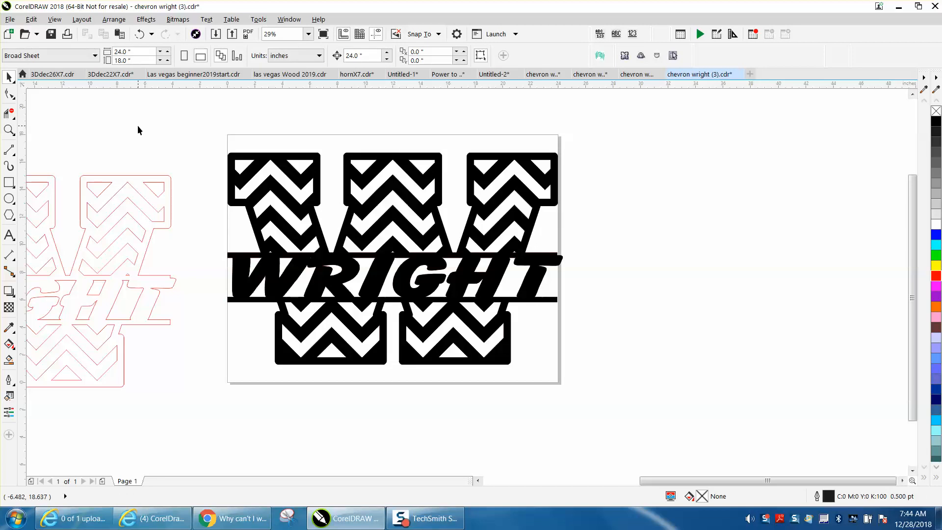